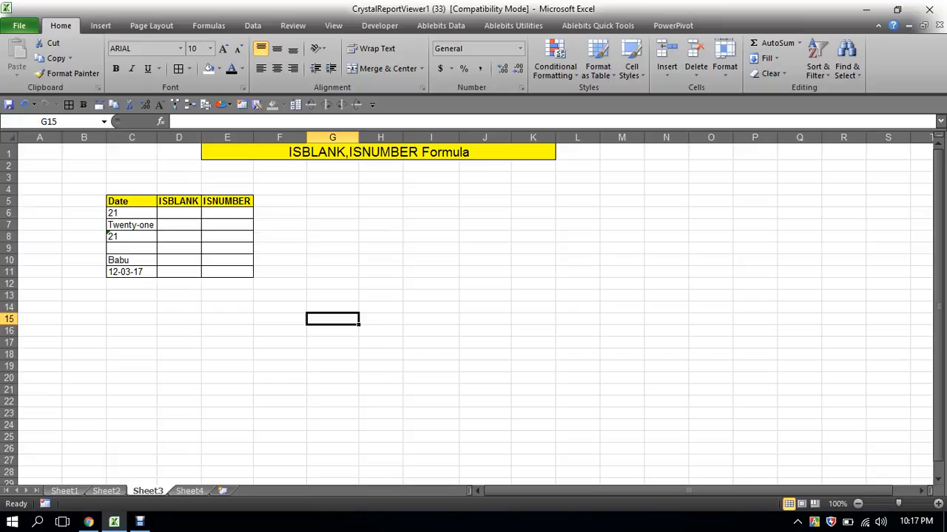
- Enter the formula =ISBLANK(C6) in cell D6 under the ISBLANK heading
left_click(196, 214)
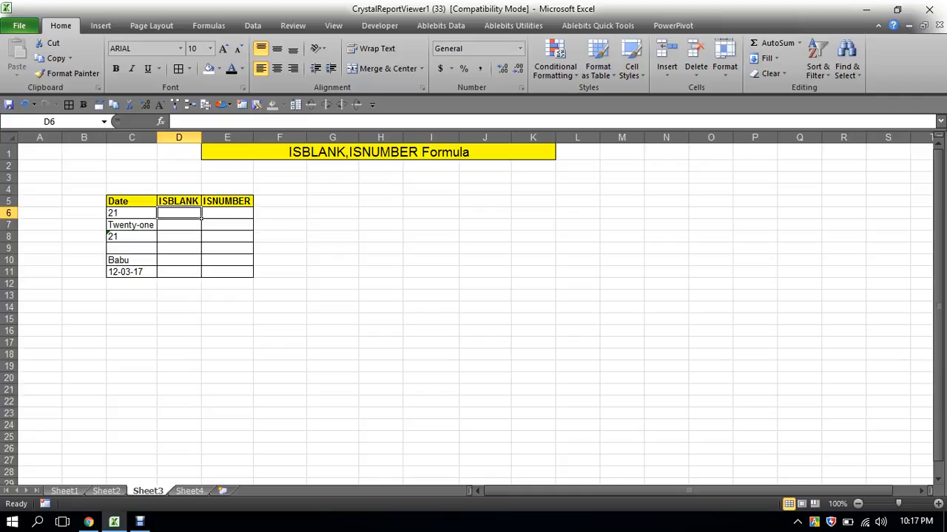
type("=isb")
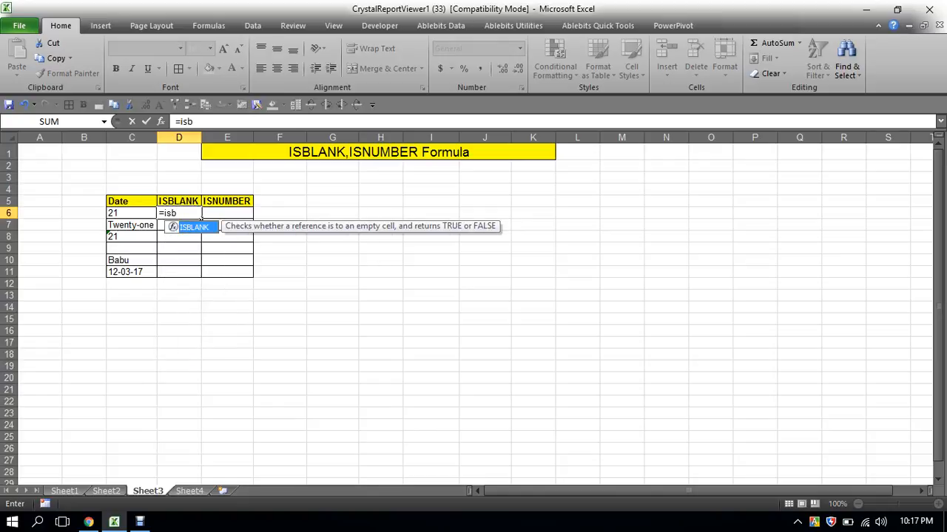
key("Tab")
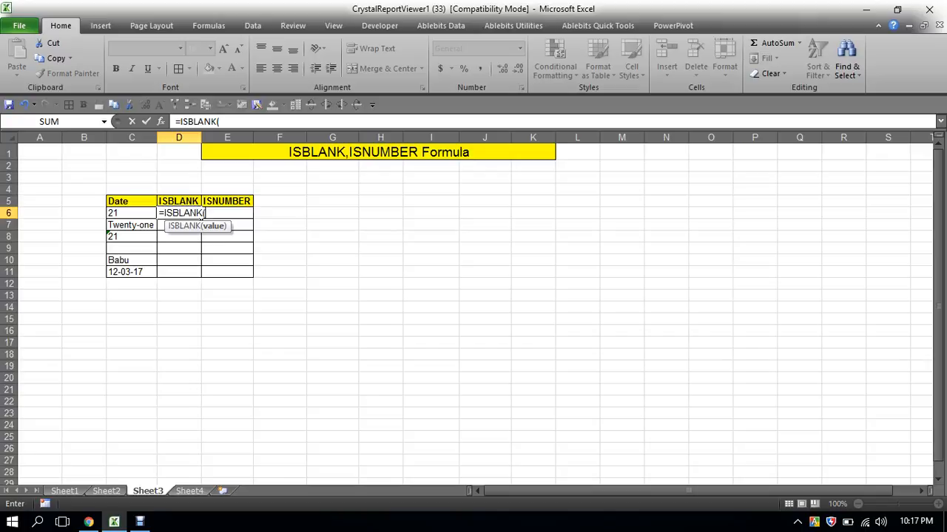
key("Left")
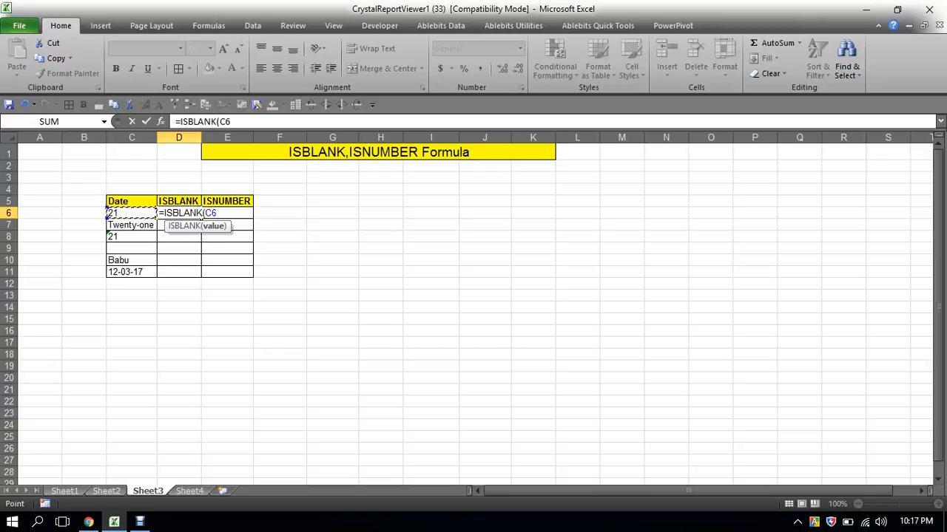
type(")")
key("Return")
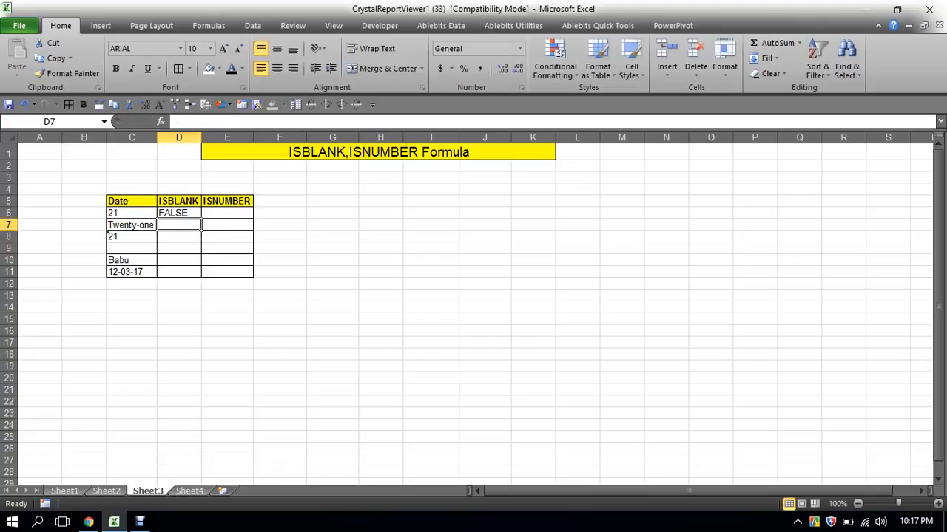
- Copy the ISBLANK formula from D6 down through D11
key("Up")
key("ctrl+c")
left_click_drag(200, 222, 200, 273)
key("Return")
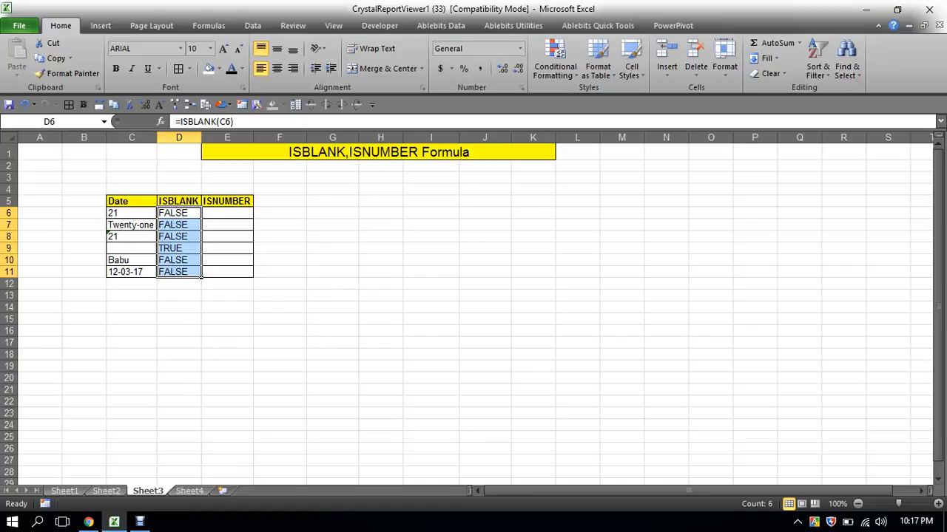
- Fill the TRUE result cell D9 with yellow
left_click(198, 250)
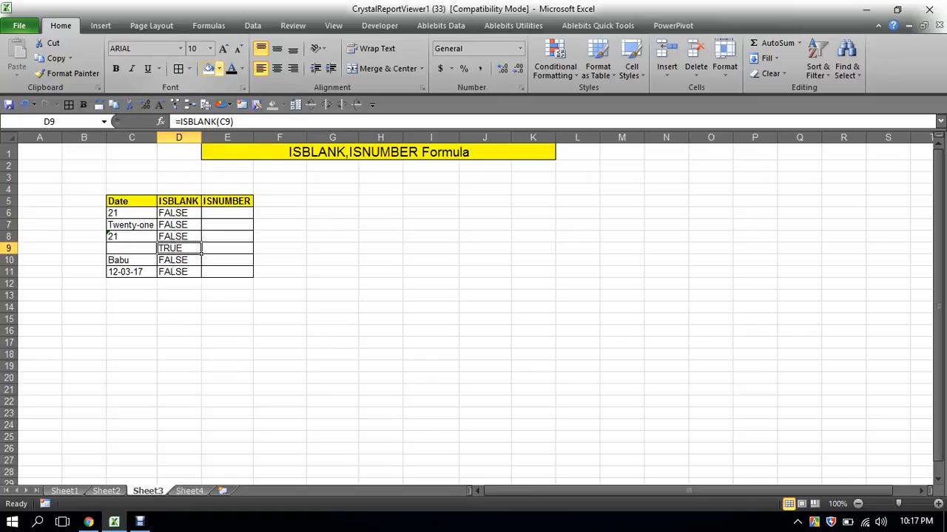
left_click(219, 68)
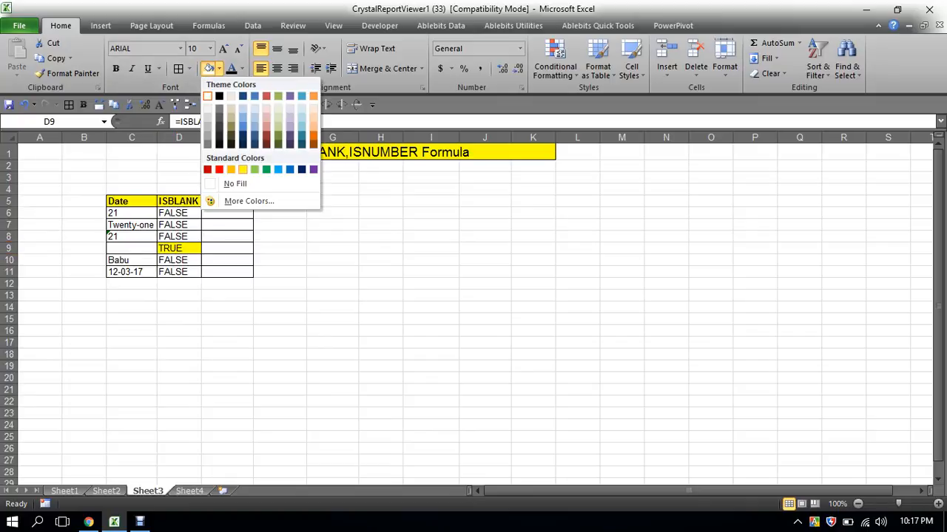
left_click(243, 170)
- Enter the formula =ISNUMBER(C6) in cell E6 under the ISNUMBER heading
left_click(155, 252)
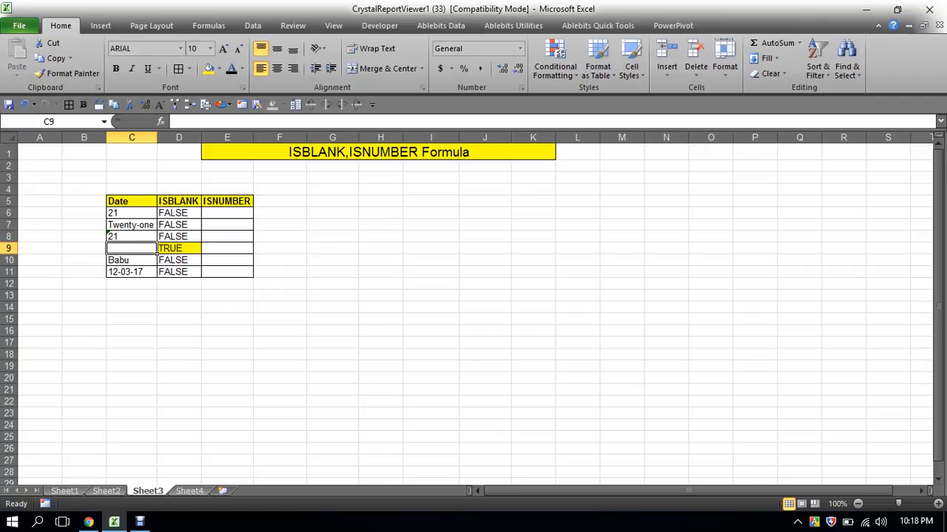
left_click(250, 215)
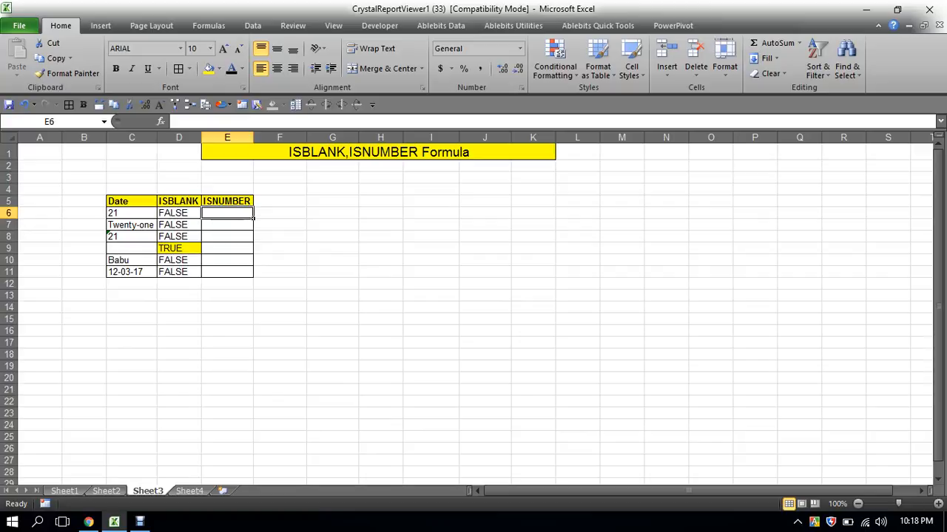
type("=")
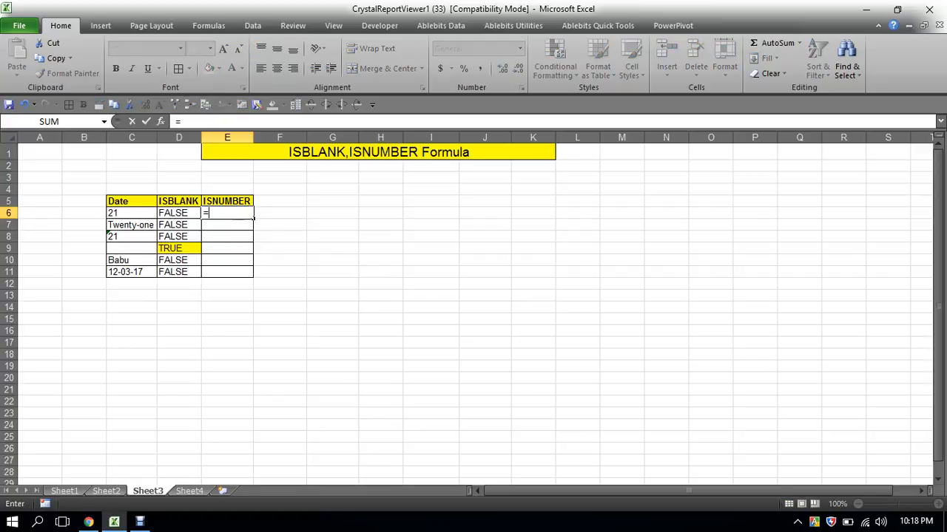
type("isnu")
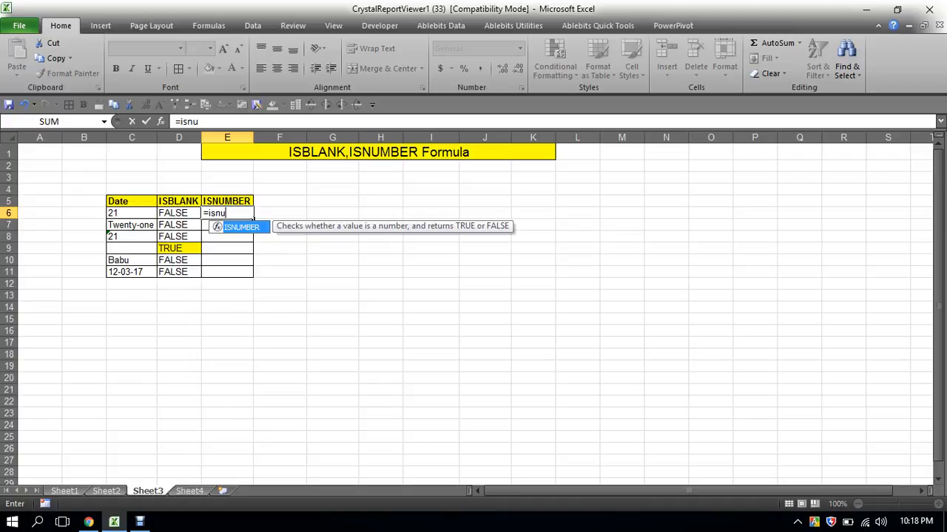
key("Tab")
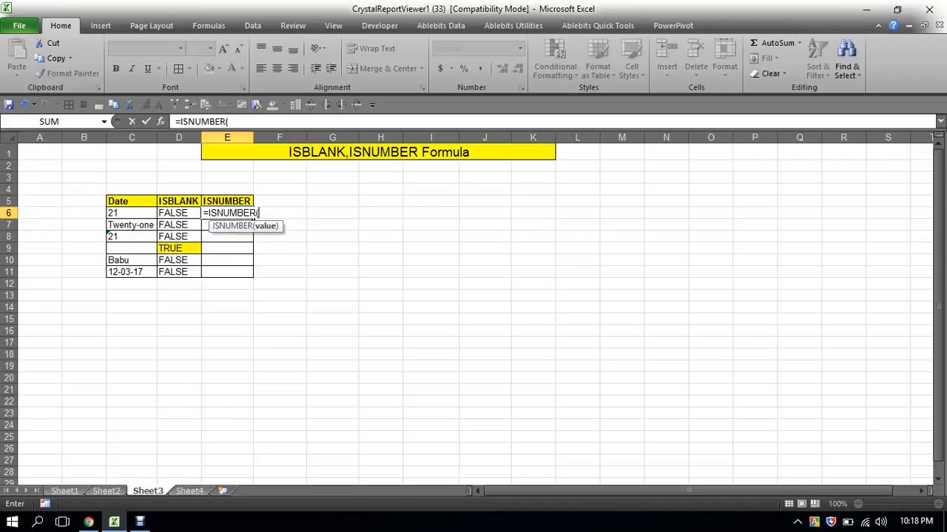
left_click(132, 213)
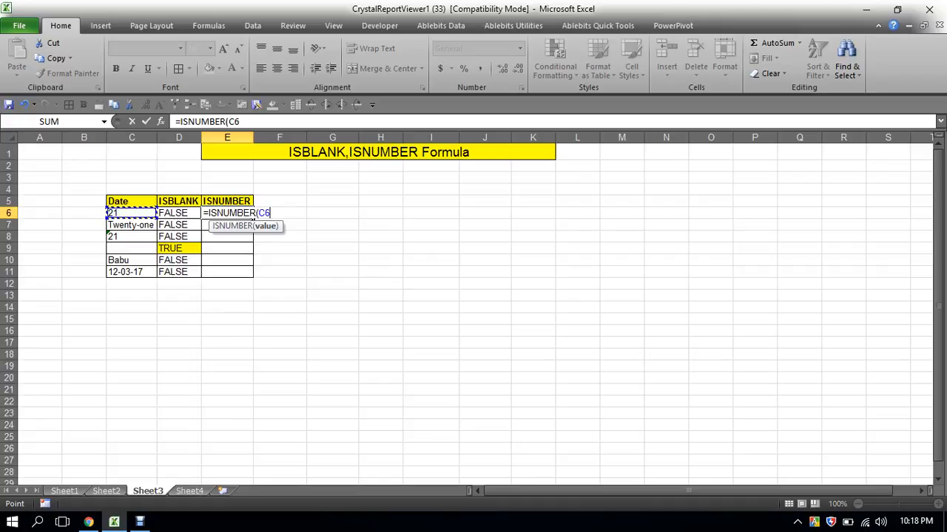
type(")")
key("Return")
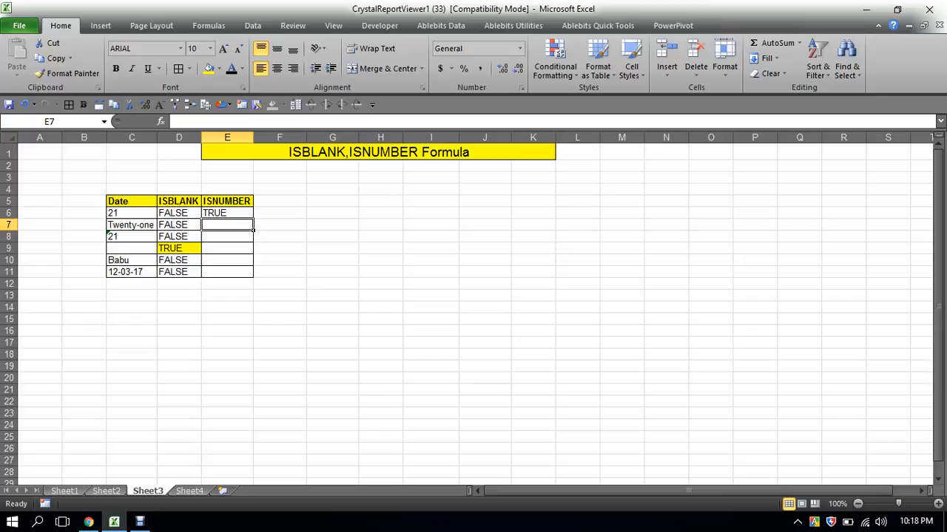
- Copy the ISNUMBER formula from E6 down through E11
key("Up")
key("ctrl+c")
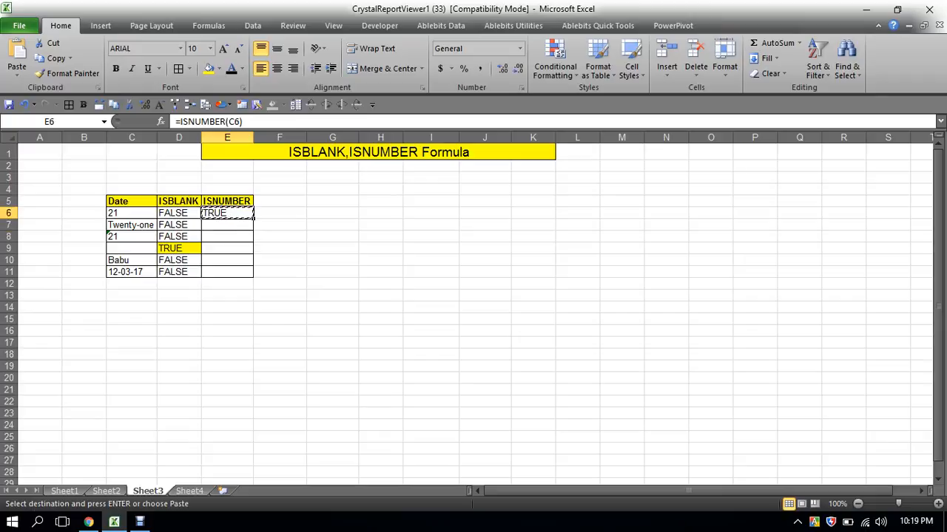
left_click_drag(227, 213, 227, 272)
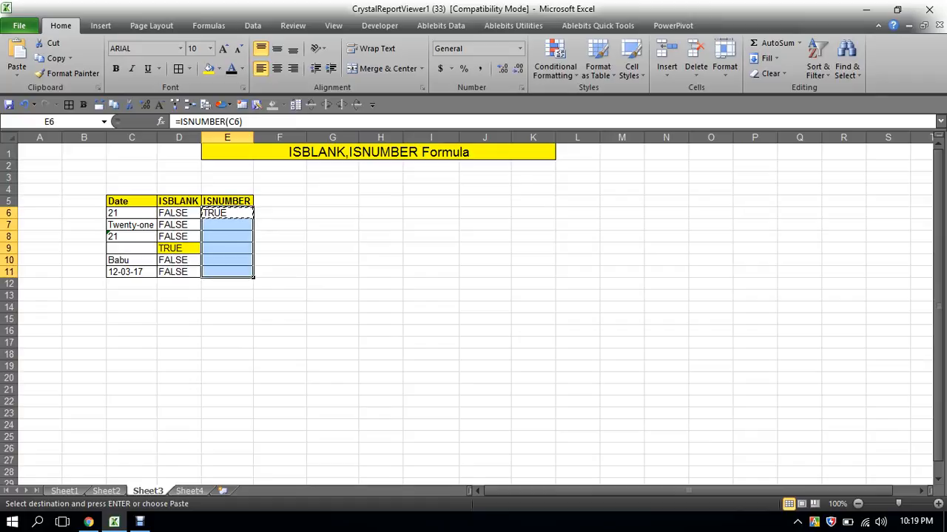
key("Return")
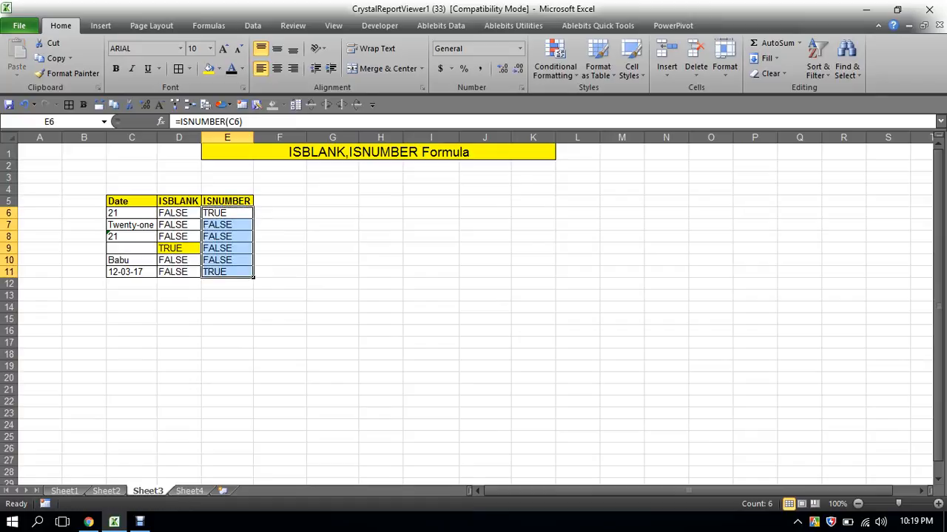
- Fill the TRUE result cells E6 and E11 with green
left_click(227, 213)
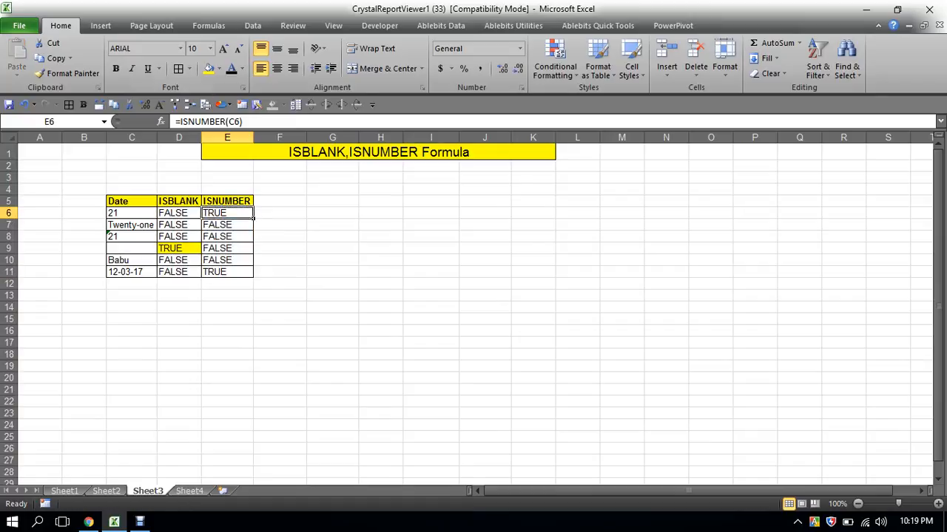
left_click(209, 68)
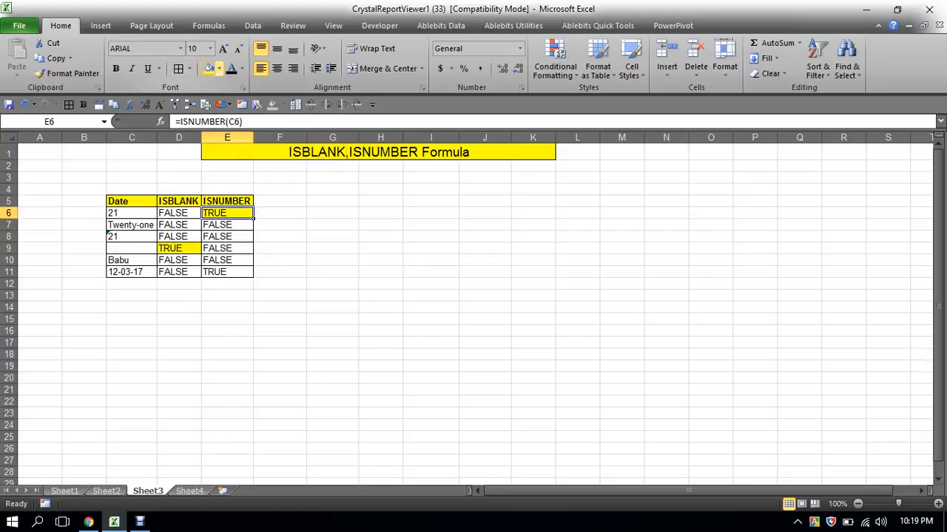
left_click(219, 68)
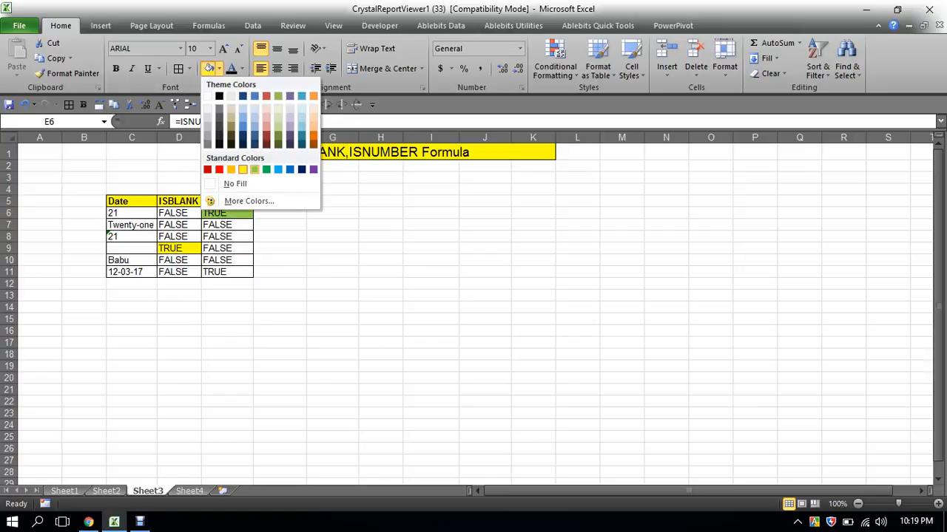
left_click(255, 169)
left_click(227, 272)
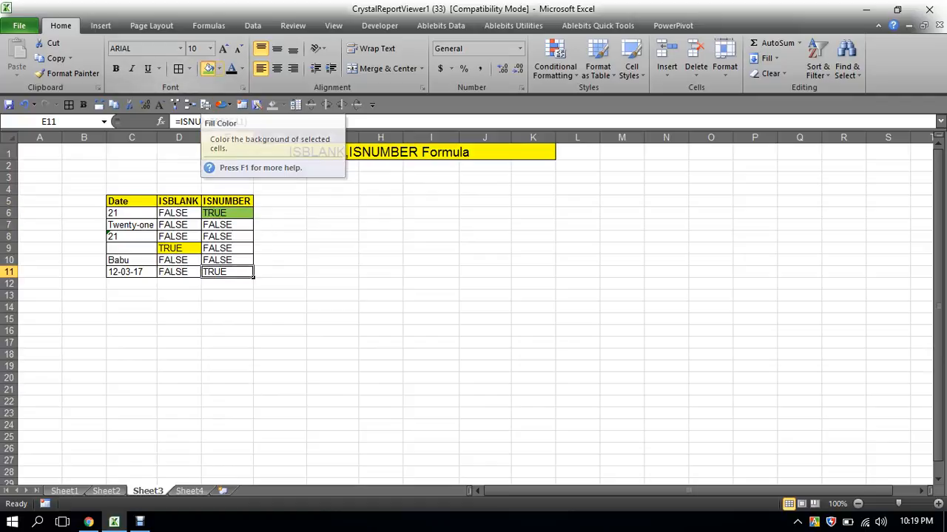
left_click(209, 68)
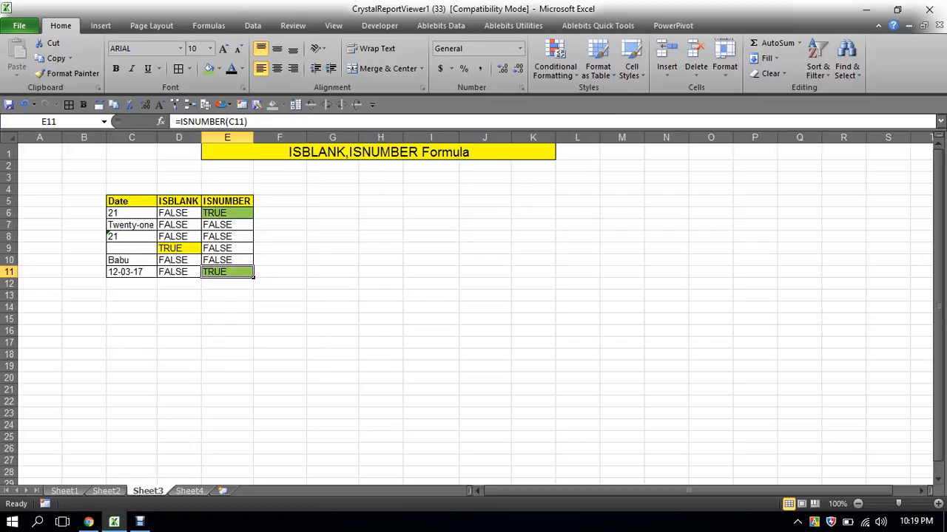
- Highlight the whole of row 8 with yellow fill
left_click(154, 238)
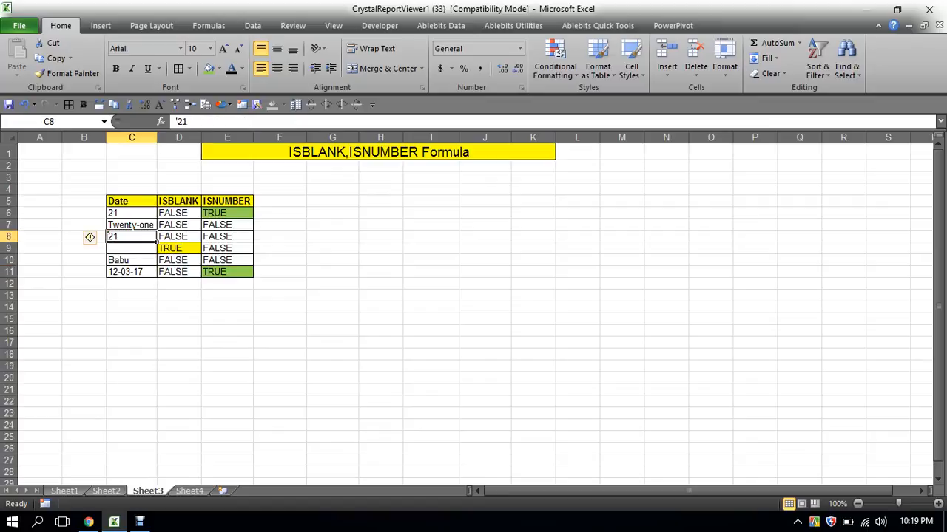
left_click(13, 236)
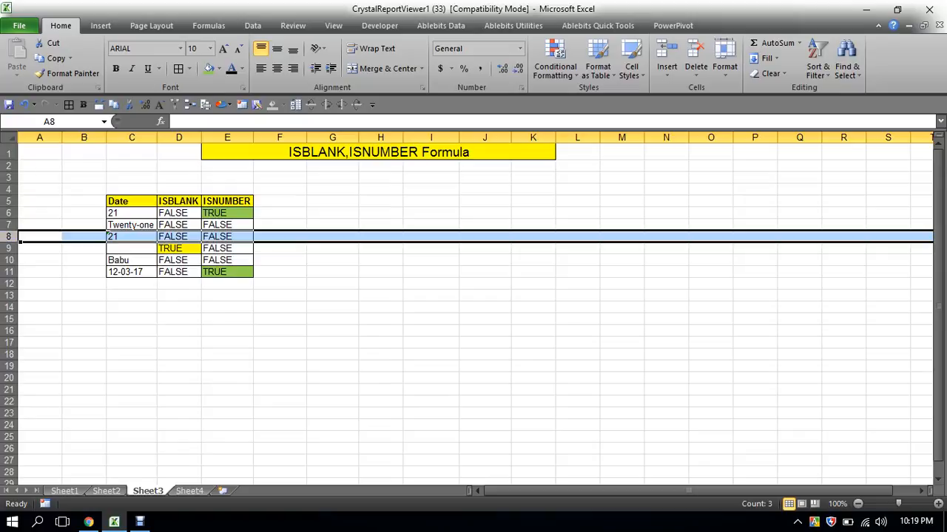
left_click(219, 69)
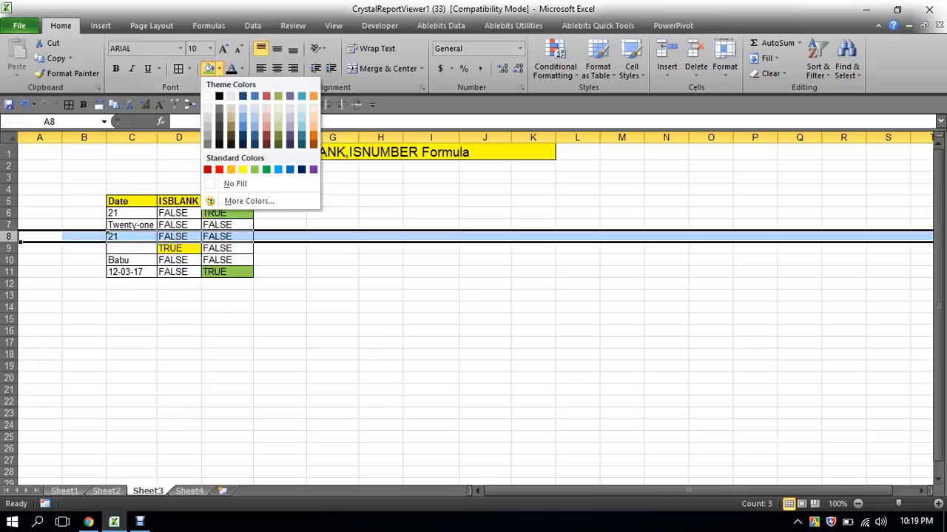
left_click(243, 170)
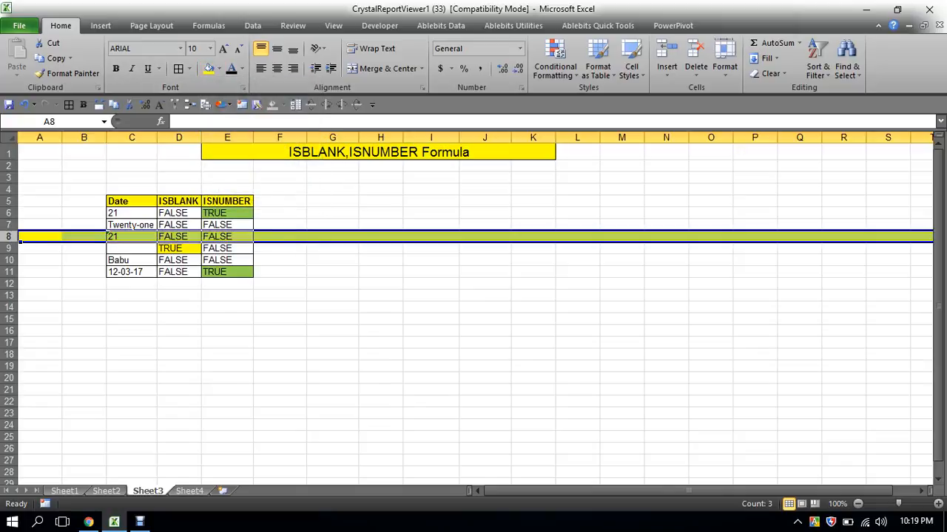
- Examine the entry in cell C8 through the formula bar to see how the 21 is stored
left_click(380, 354)
left_click(227, 237)
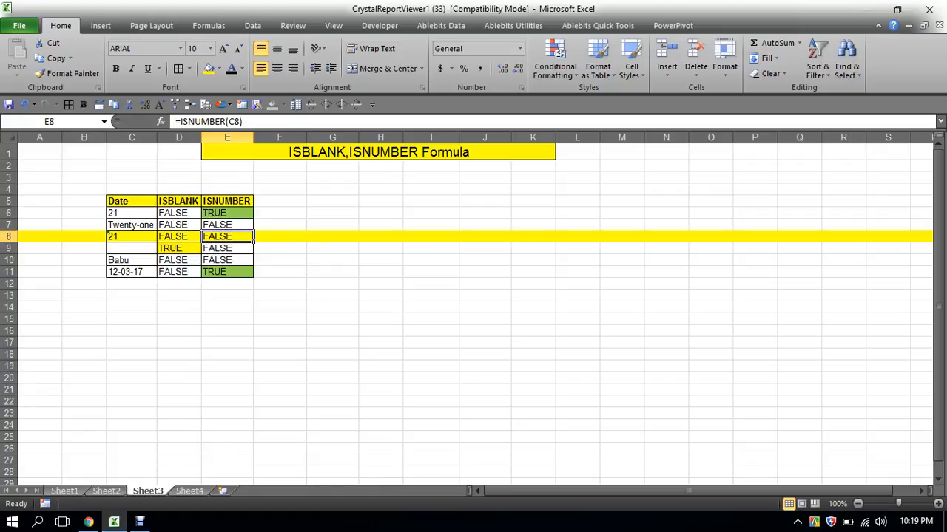
left_click(140, 237)
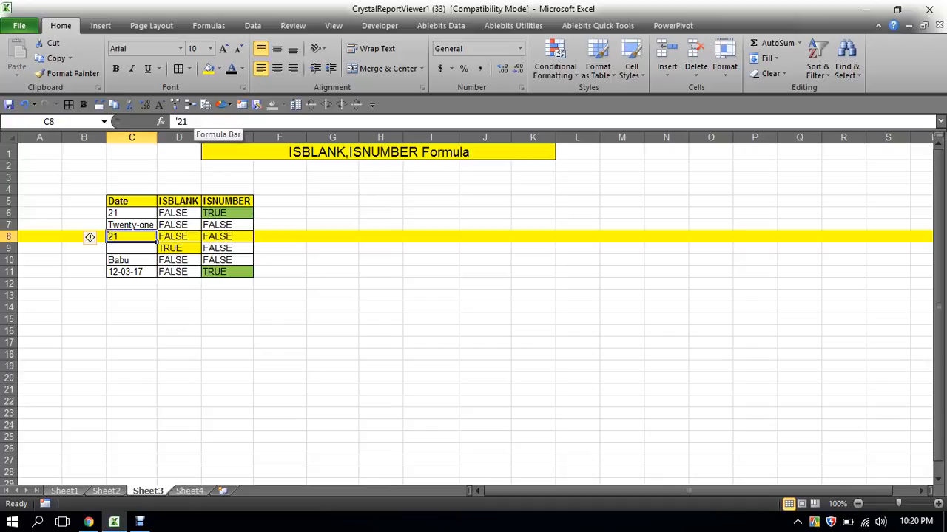
left_click_drag(193, 121, 175, 121)
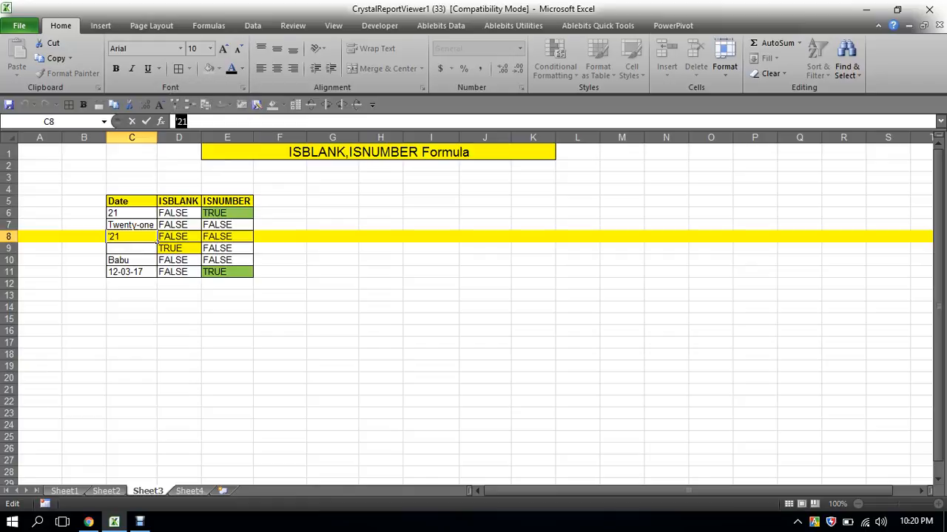
left_click(279, 248)
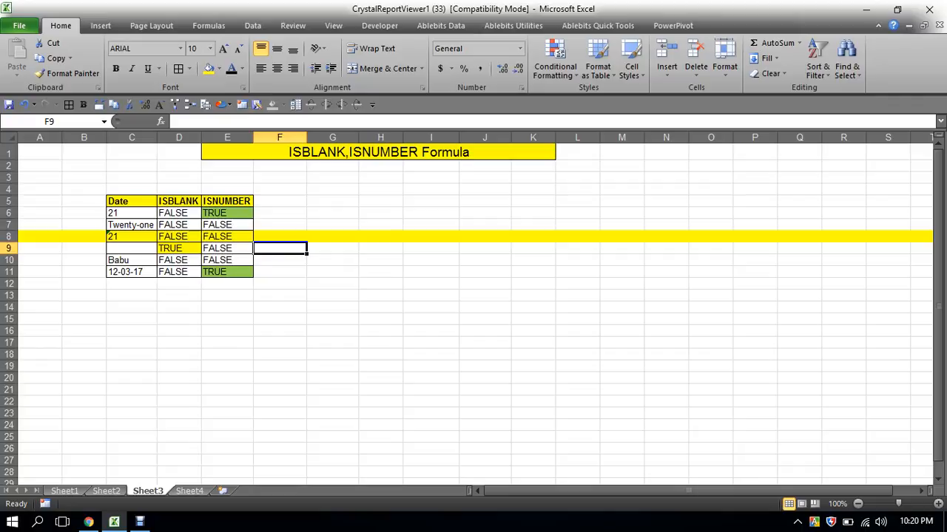
left_click(227, 284)
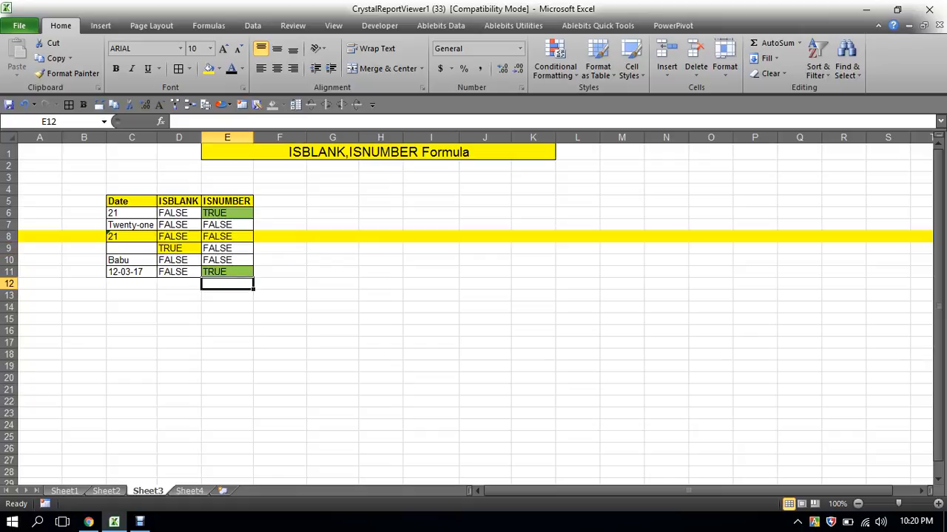